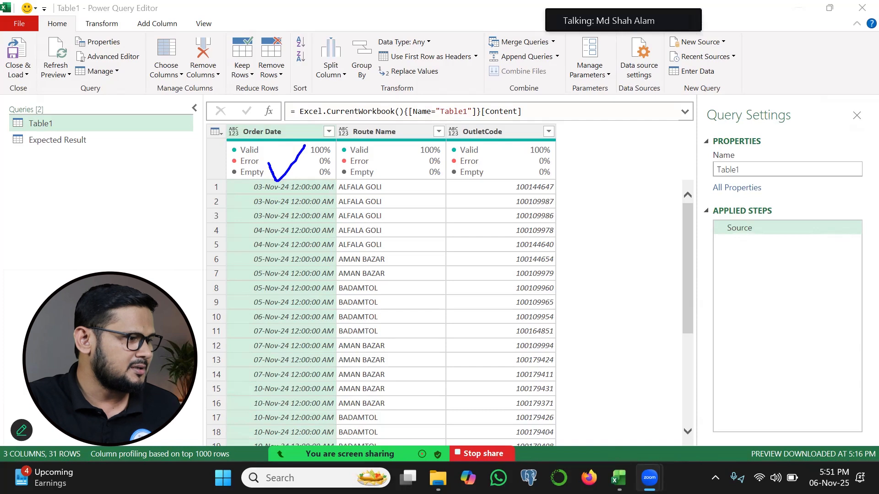
{"action": "mouse_move", "coordinate": [459, 162]}
{"action": "left_mouse_down"}
{"action": "mouse_move", "coordinate": [467, 175]}
{"action": "mouse_move", "coordinate": [507, 160]}
{"action": "left_mouse_up"}
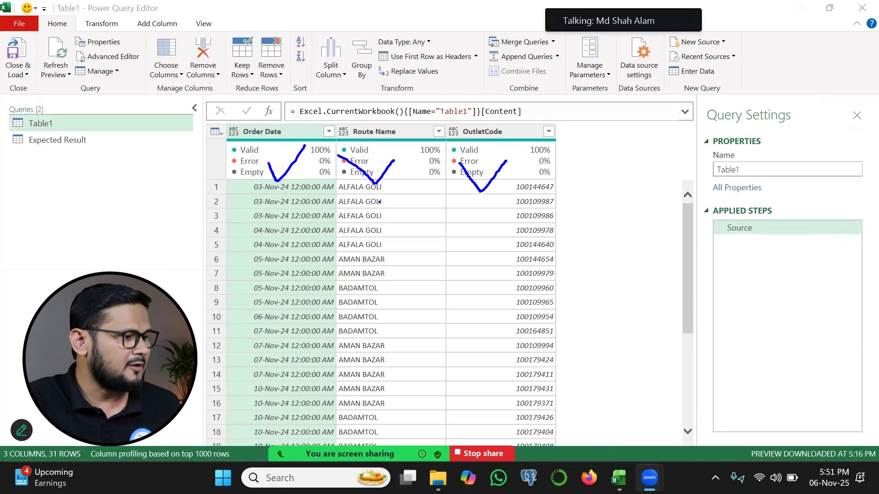
{"action": "mouse_move", "coordinate": [399, 188]}
{"action": "left_mouse_down"}
{"action": "mouse_move", "coordinate": [389, 203]}
{"action": "mouse_move", "coordinate": [402, 225]}
{"action": "left_mouse_up"}
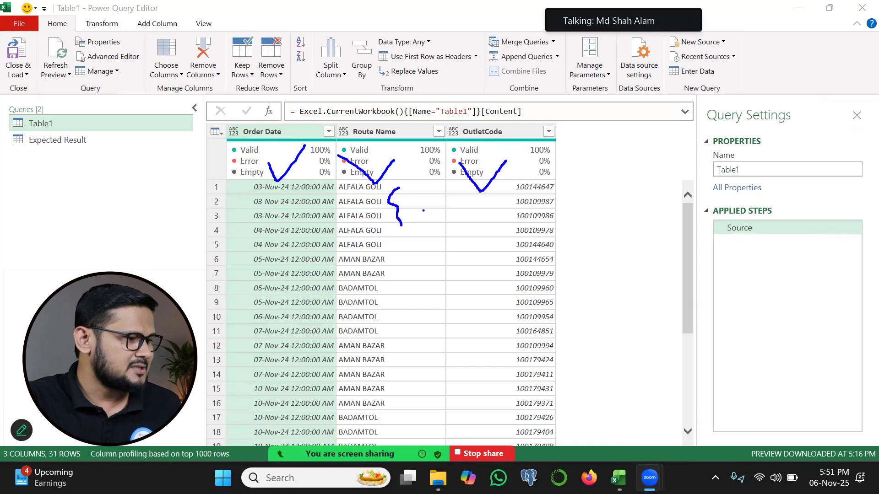
{"action": "left_click_drag", "start_coordinate": [507, 182], "coordinate": [508, 224]}
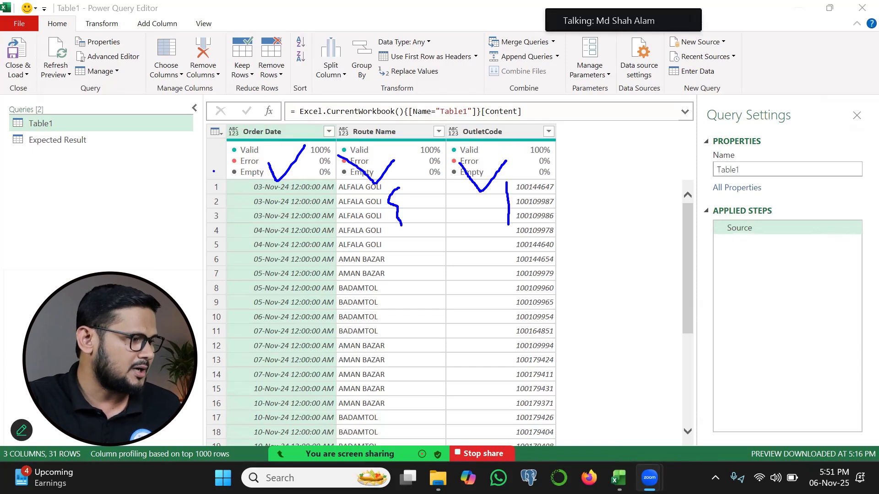
{"action": "left_click_drag", "start_coordinate": [248, 187], "coordinate": [247, 220]}
{"action": "left_click_drag", "start_coordinate": [347, 184], "coordinate": [349, 223]}
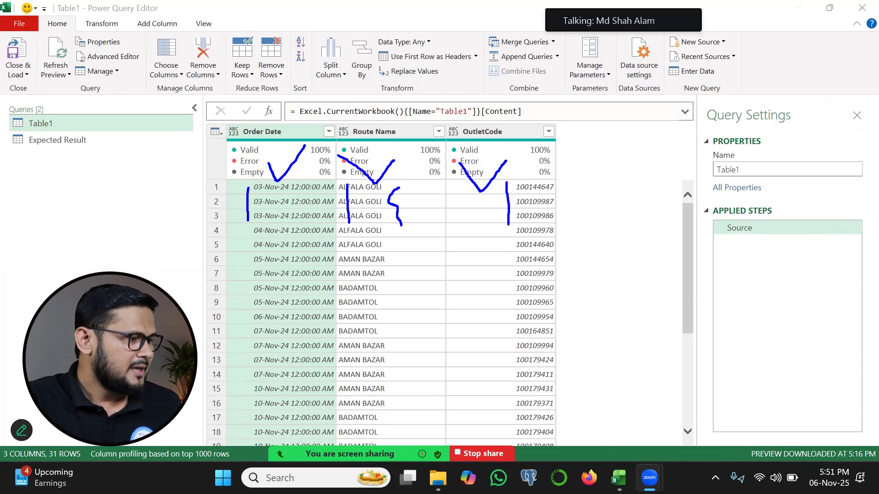
{"action": "left_click_drag", "start_coordinate": [495, 233], "coordinate": [504, 257]}
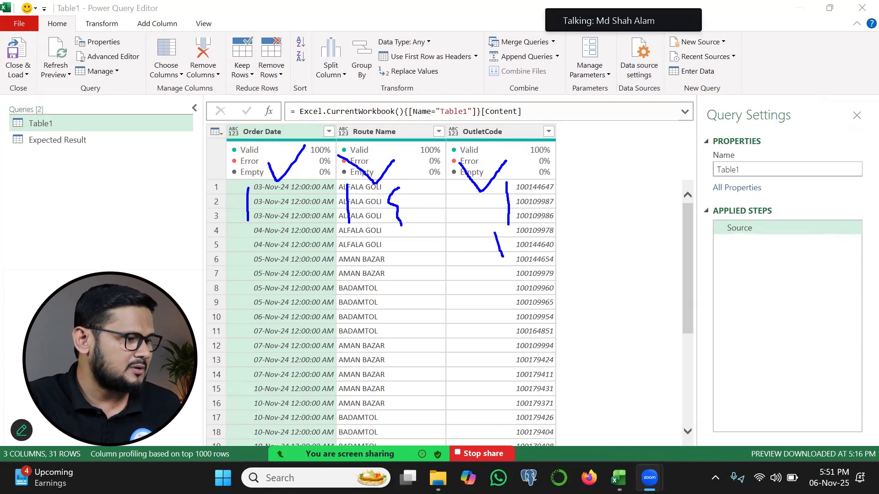
{"action": "left_click_drag", "start_coordinate": [242, 226], "coordinate": [242, 257]}
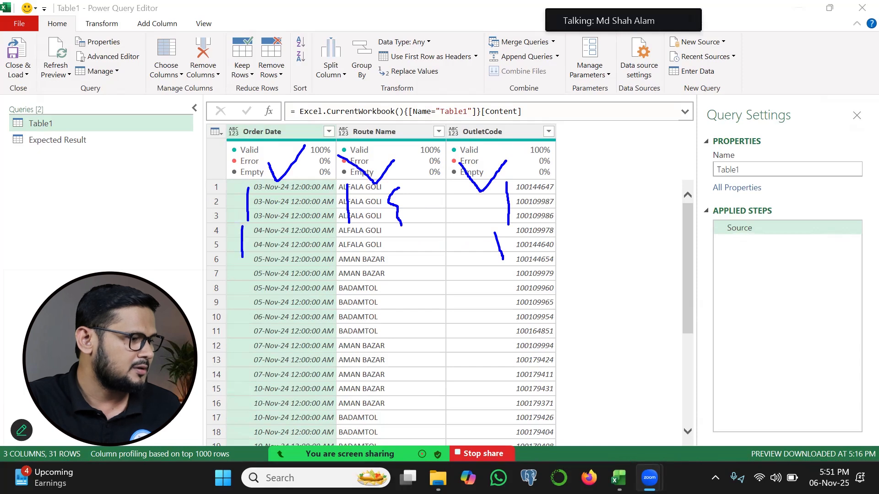
{"action": "left_click_drag", "start_coordinate": [365, 230], "coordinate": [368, 250]}
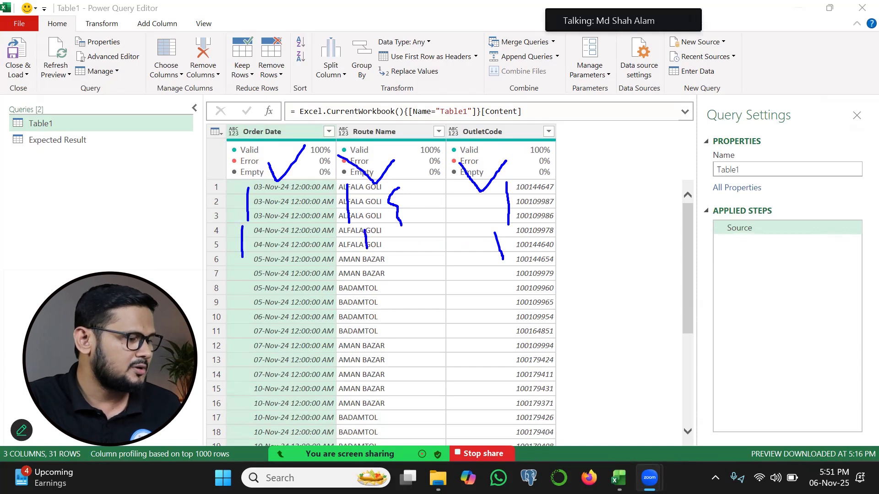
{"action": "left_click_drag", "start_coordinate": [408, 230], "coordinate": [429, 247]}
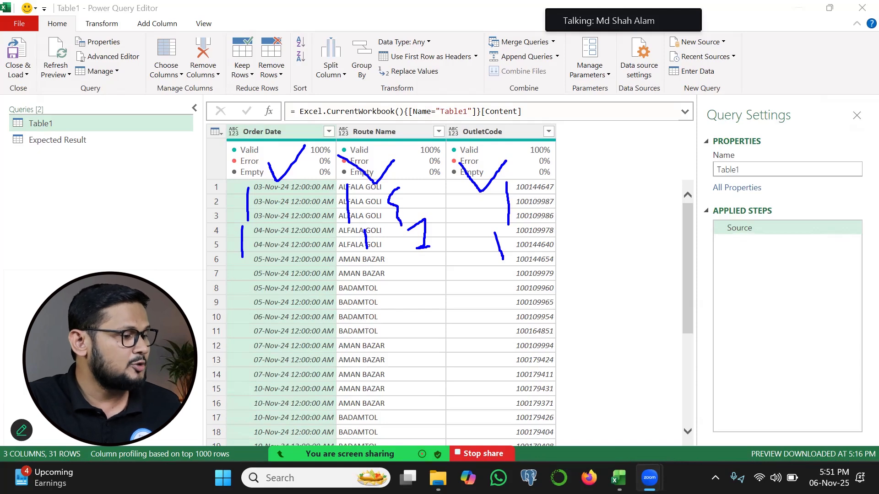
{"action": "left_click_drag", "start_coordinate": [414, 168], "coordinate": [439, 184]}
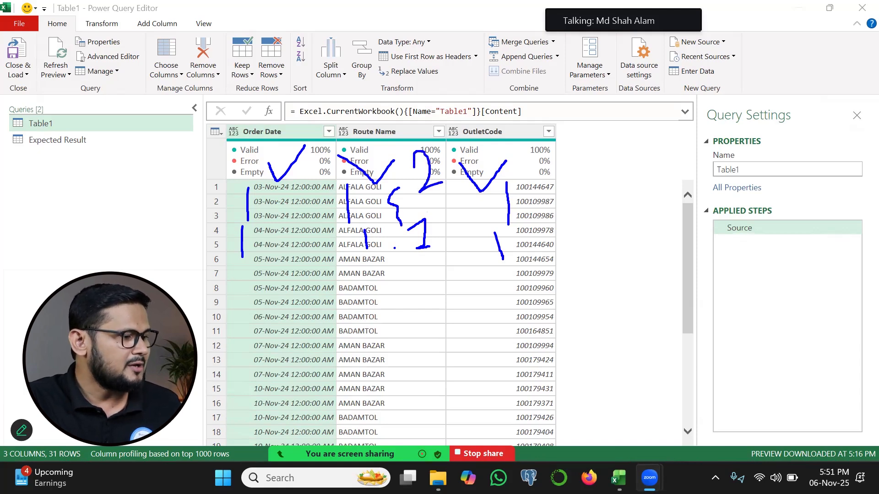
{"action": "mouse_move", "coordinate": [399, 260]}
{"action": "left_mouse_down"}
{"action": "mouse_move", "coordinate": [392, 277]}
{"action": "mouse_move", "coordinate": [401, 329]}
{"action": "left_mouse_up"}
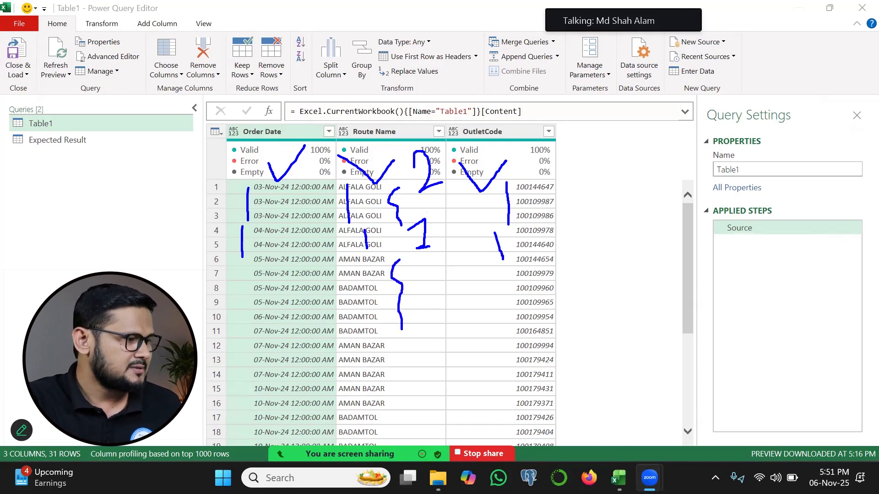
{"action": "key", "text": "Escape"}
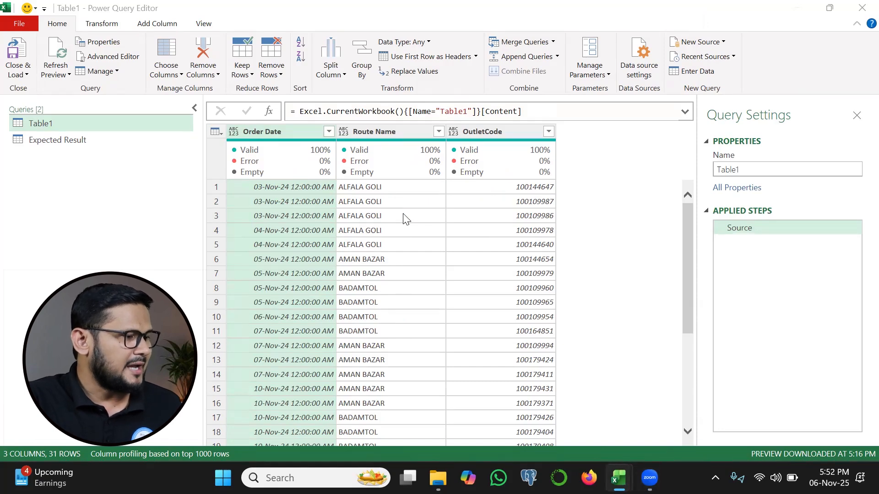
Group the table by Route Name with an All Rows column named No of Visits, and preview the ALFALA GOLI group's nested table.
{"action": "left_click", "coordinate": [381, 132]}
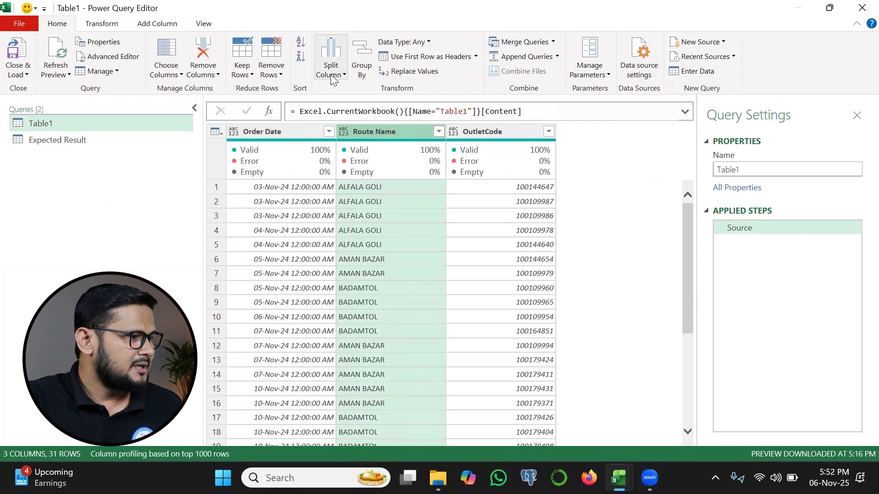
{"action": "left_click", "coordinate": [364, 73]}
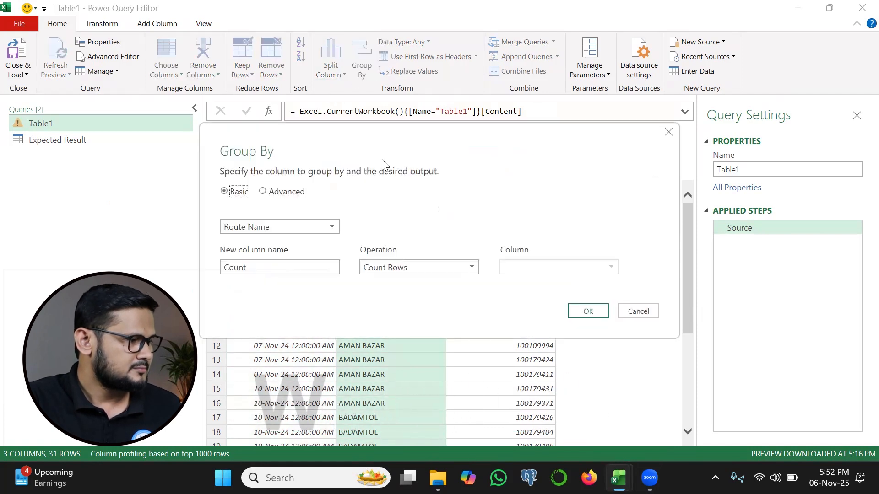
{"action": "double_click", "coordinate": [236, 266]}
{"action": "type", "text": "N"}
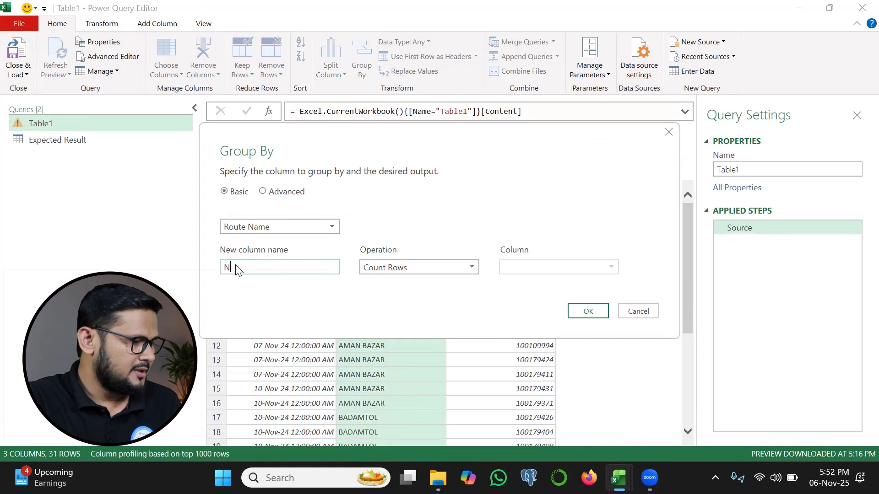
{"action": "type", "text": "o of Visits"}
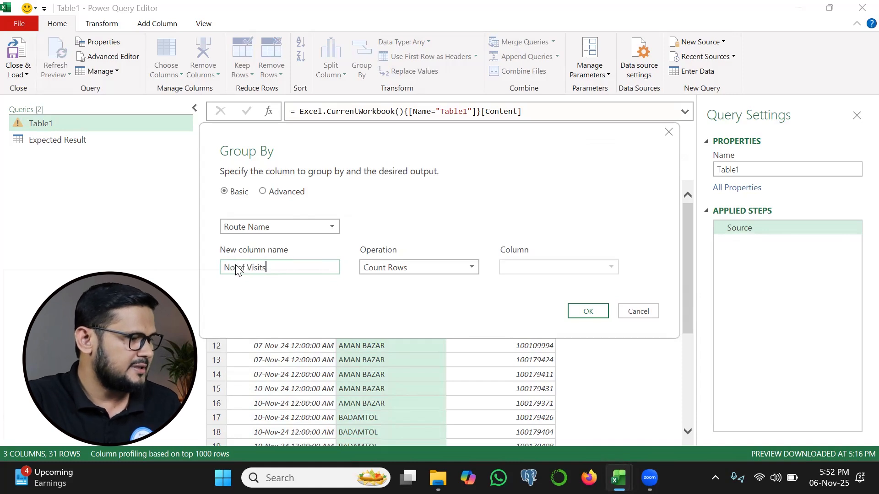
{"action": "left_click", "coordinate": [387, 267]}
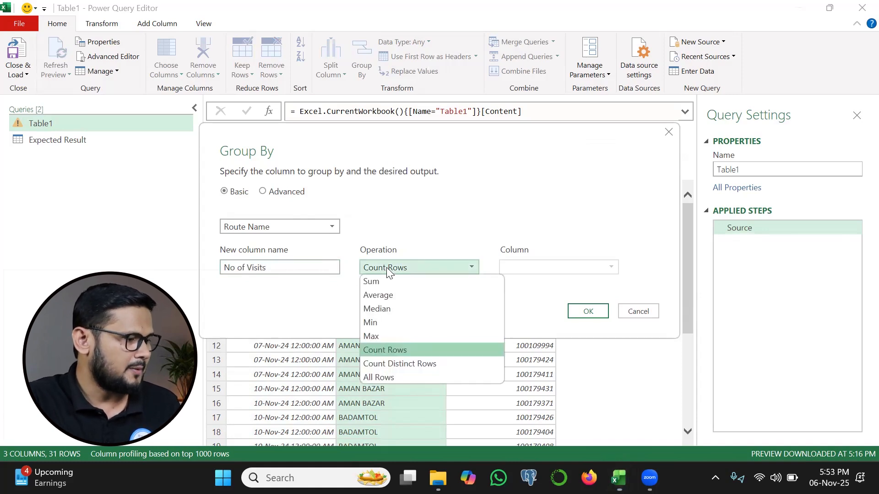
{"action": "left_click", "coordinate": [383, 376]}
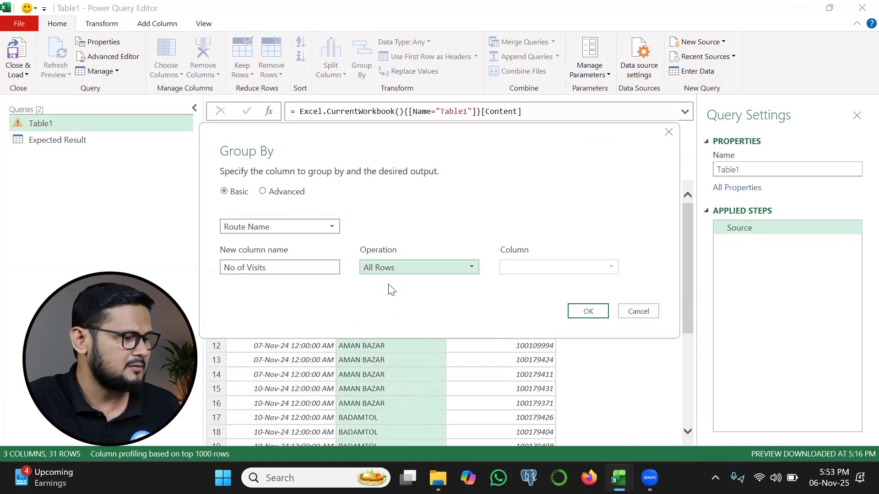
{"action": "left_click", "coordinate": [585, 314]}
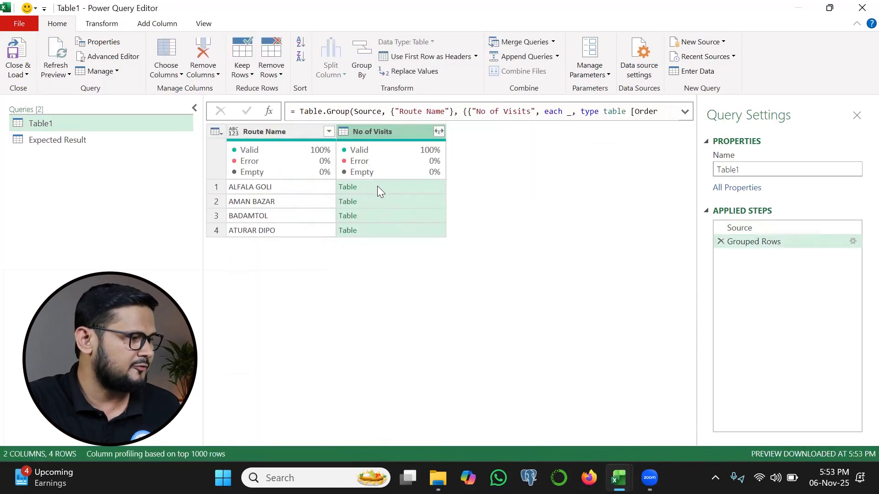
{"action": "left_click", "coordinate": [408, 187]}
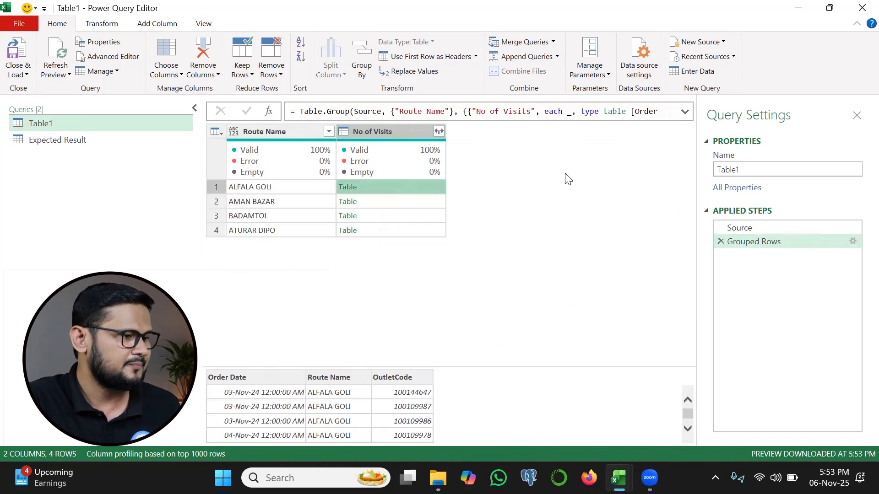
Remove the type table definition from the Grouped Rows formula so the aggregation ends with each _.
{"action": "left_click", "coordinate": [685, 111]}
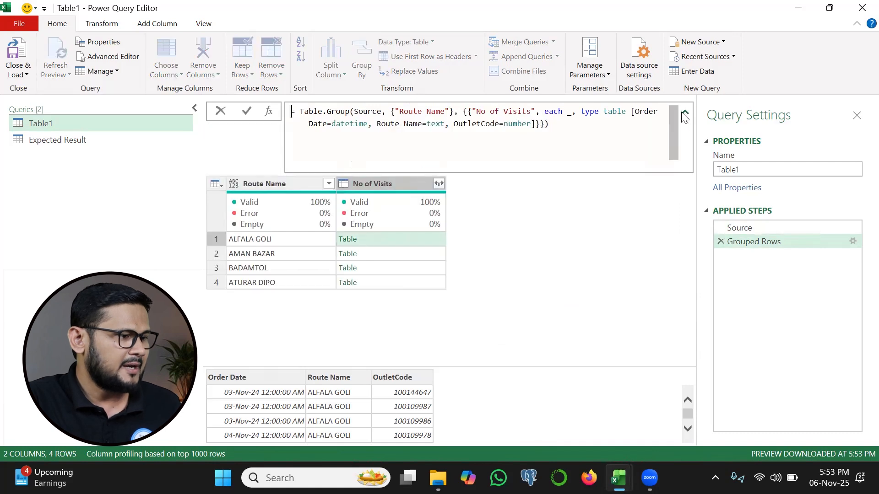
{"action": "left_click", "coordinate": [580, 111]}
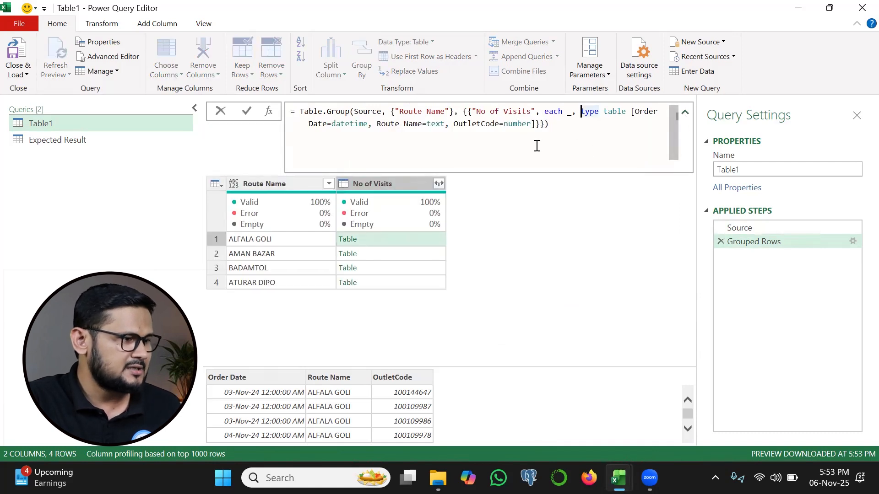
{"action": "left_click", "coordinate": [532, 124], "text": "shift"}
{"action": "key", "text": "BackSpace"}
{"action": "key", "text": "BackSpace"}
{"action": "key", "text": "BackSpace"}
{"action": "key", "text": "Delete"}
{"action": "key", "text": "Return"}
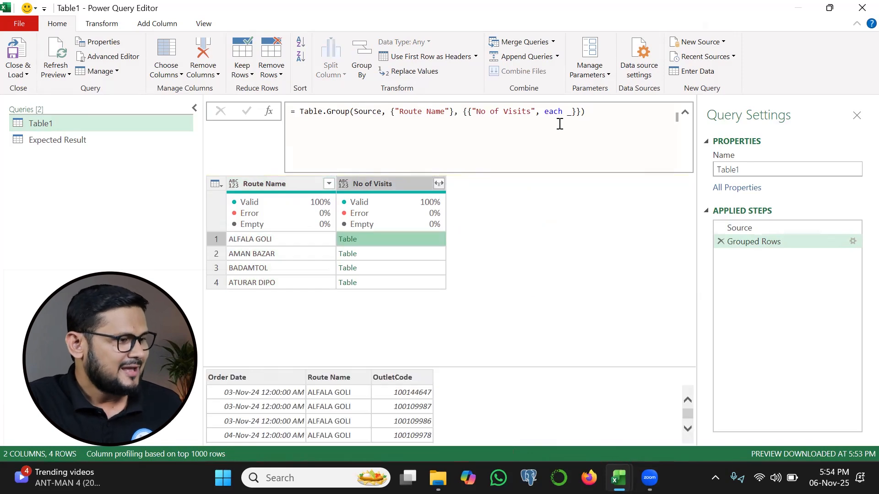
{"action": "key", "text": "ctrl+2"}
{"action": "mouse_move", "coordinate": [559, 123]}
{"action": "left_mouse_down"}
{"action": "mouse_move", "coordinate": [573, 122]}
{"action": "mouse_move", "coordinate": [526, 145]}
{"action": "mouse_move", "coordinate": [515, 134]}
{"action": "left_mouse_up"}
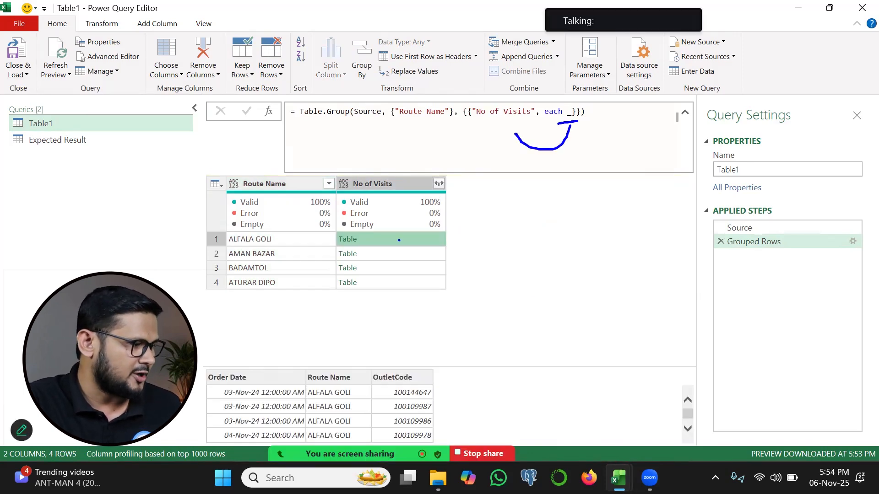
{"action": "mouse_move", "coordinate": [277, 239]}
{"action": "left_mouse_down"}
{"action": "mouse_move", "coordinate": [298, 255]}
{"action": "mouse_move", "coordinate": [312, 238]}
{"action": "left_mouse_up"}
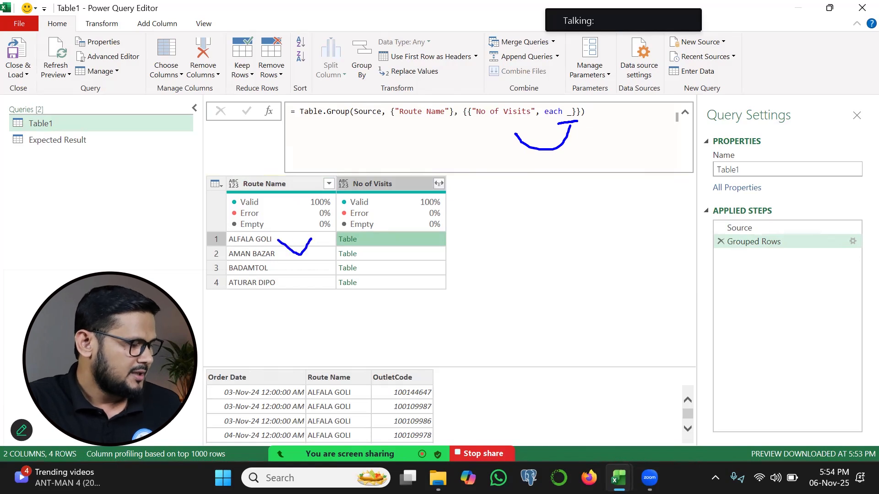
{"action": "left_click_drag", "start_coordinate": [224, 378], "coordinate": [225, 428]}
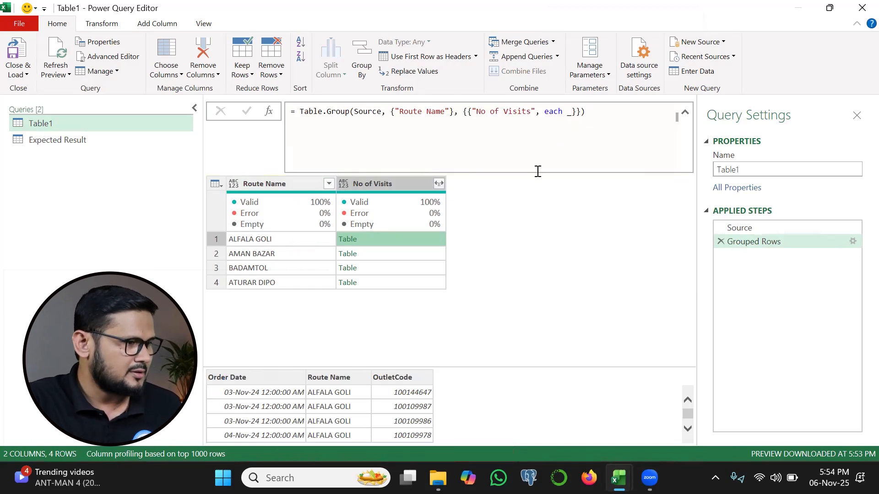
Change the No of Visits aggregation to each _[Order Date] and preview the ALFALA GOLI group's list of dates.
{"action": "left_click", "coordinate": [572, 112]}
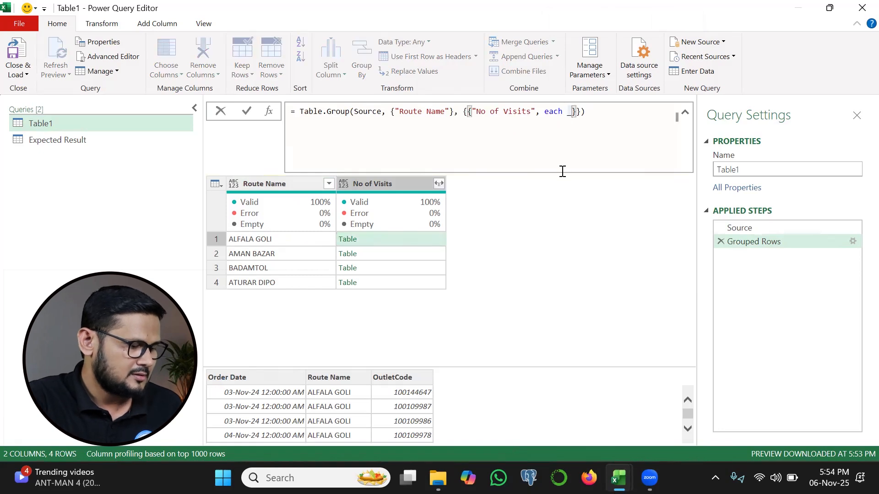
{"action": "type", "text": "[Order "}
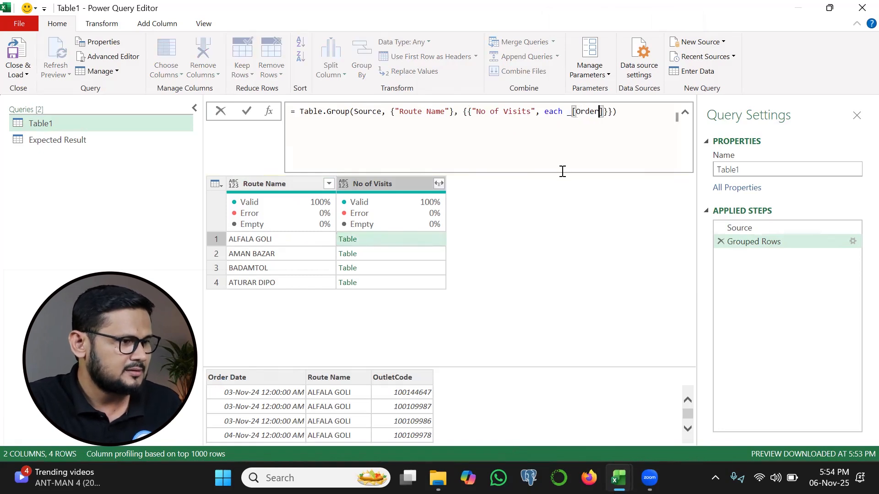
{"action": "type", "text": "Date"}
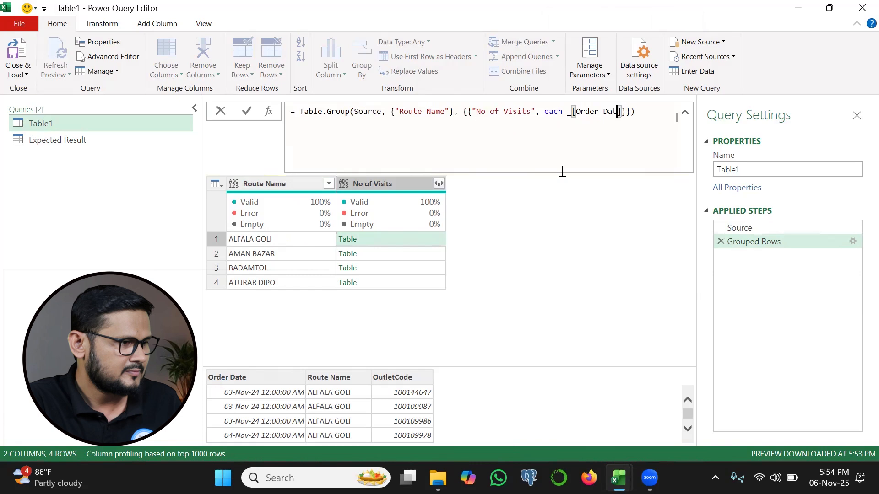
{"action": "left_click", "coordinate": [247, 110]}
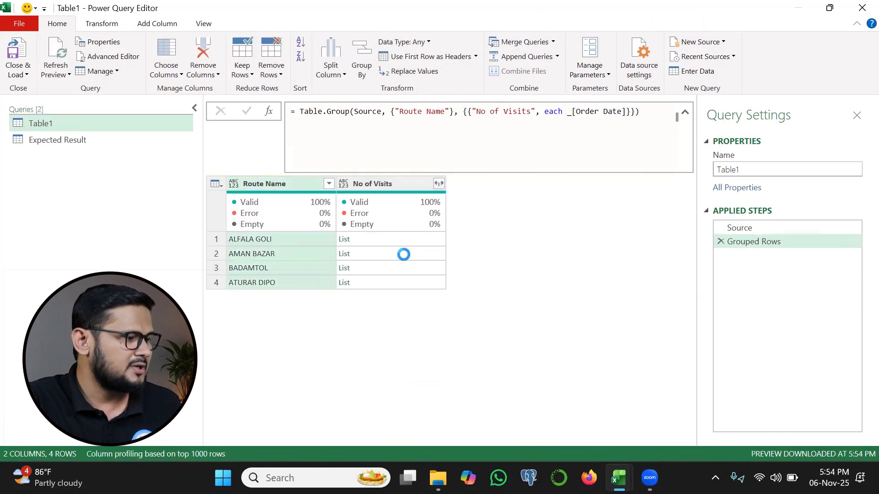
{"action": "left_click", "coordinate": [399, 237]}
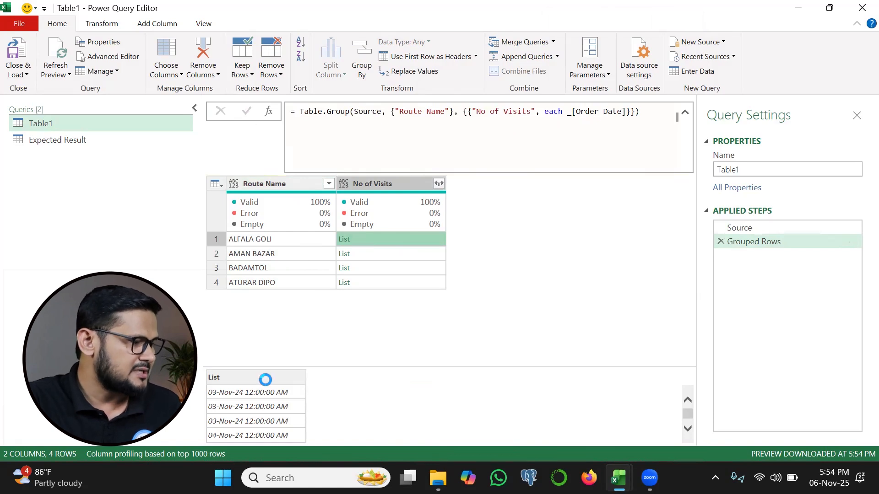
Wrap _[Order Date] in List.Distinct in the No of Visits aggregation and preview the ALFALA GOLI group's list.
{"action": "left_click", "coordinate": [566, 117]}
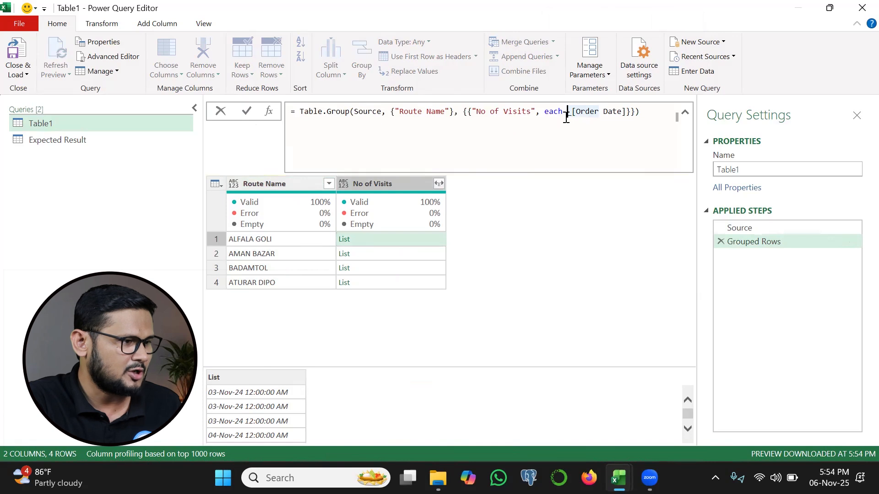
{"action": "type", "text": "ist"}
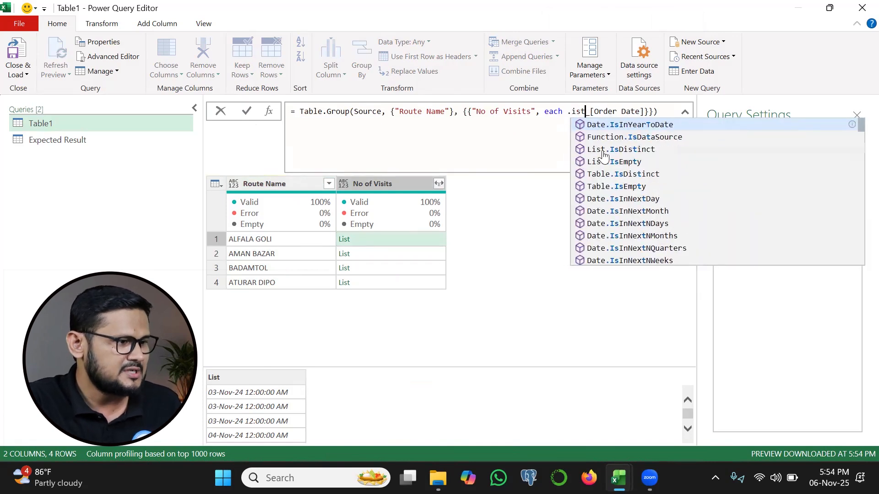
{"action": "key", "text": "BackSpace"}
{"action": "key", "text": "BackSpace"}
{"action": "key", "text": "BackSpace"}
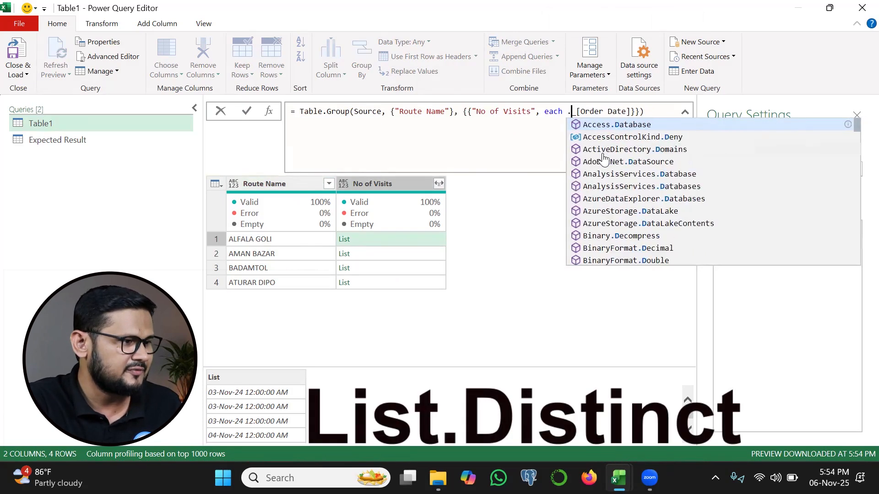
{"action": "type", "text": "dist"}
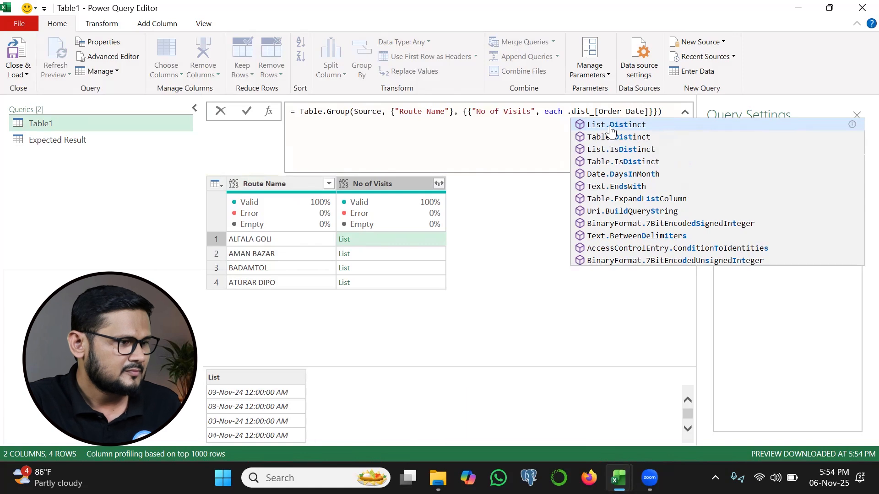
{"action": "left_click", "coordinate": [611, 126]}
{"action": "type", "text": "("}
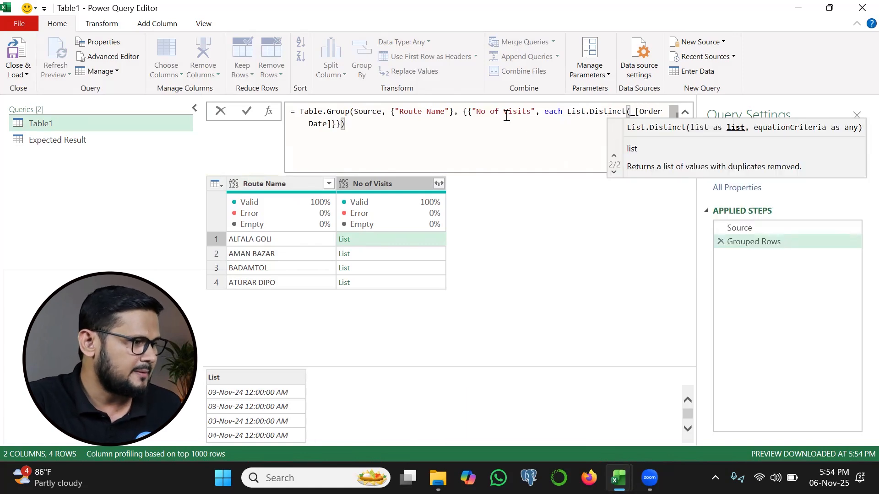
{"action": "left_click", "coordinate": [334, 123]}
{"action": "type", "text": ")"}
{"action": "left_click", "coordinate": [247, 111]}
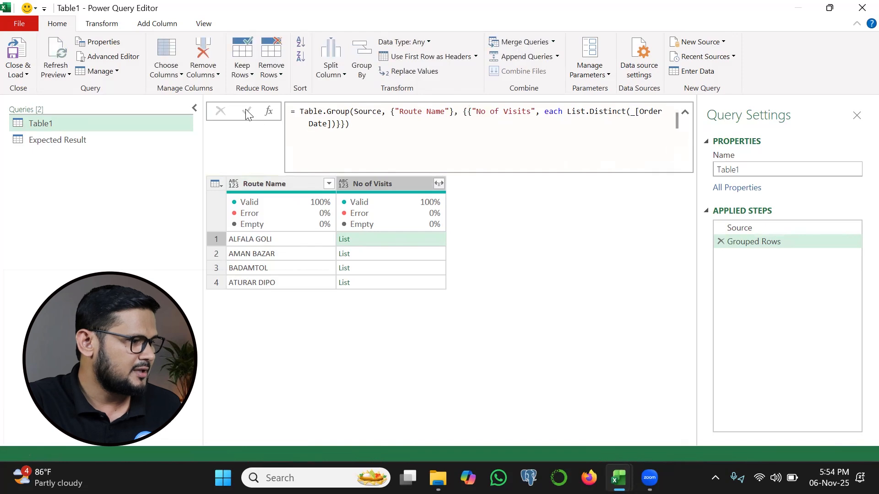
{"action": "left_click", "coordinate": [404, 243]}
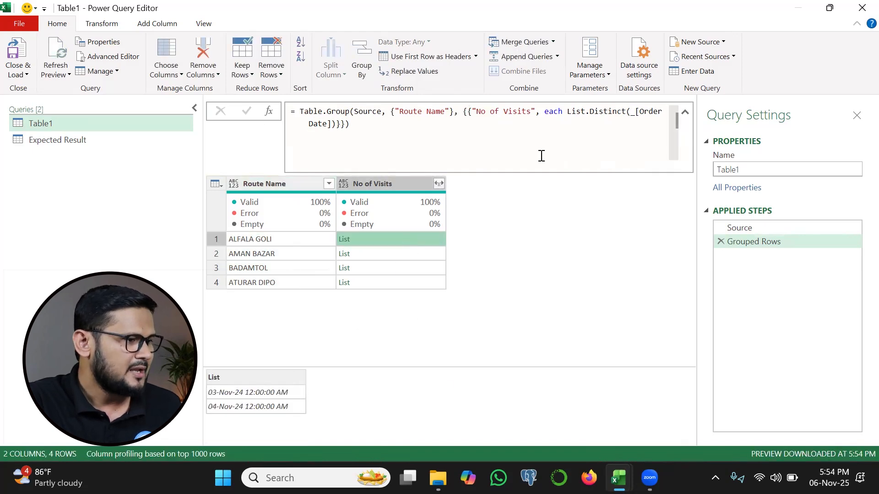
Wrap the List.Distinct expression in List.Count so the No of Visits aggregation counts each route's distinct order dates.
{"action": "left_click", "coordinate": [567, 112]}
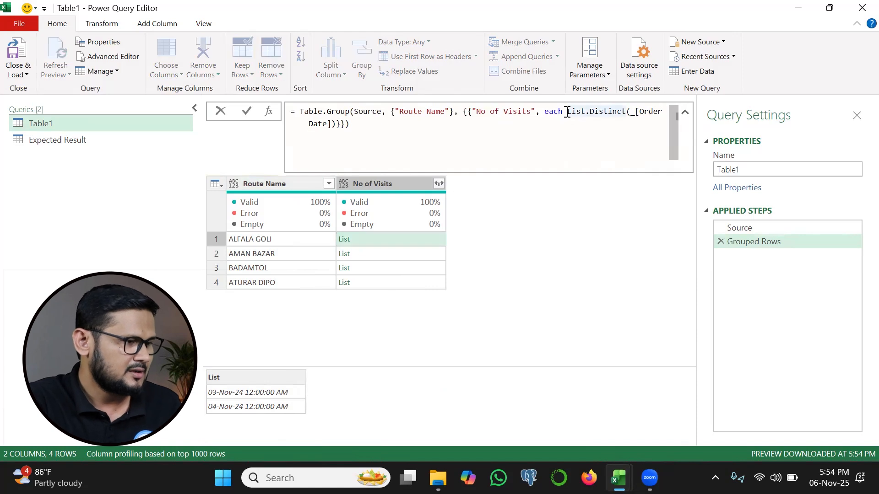
{"action": "type", "text": ".count"}
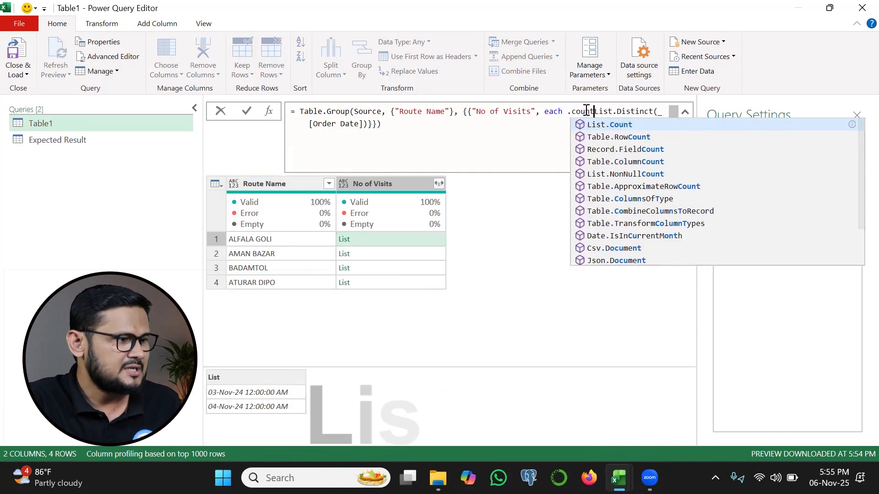
{"action": "left_click", "coordinate": [610, 122]}
{"action": "type", "text": "("}
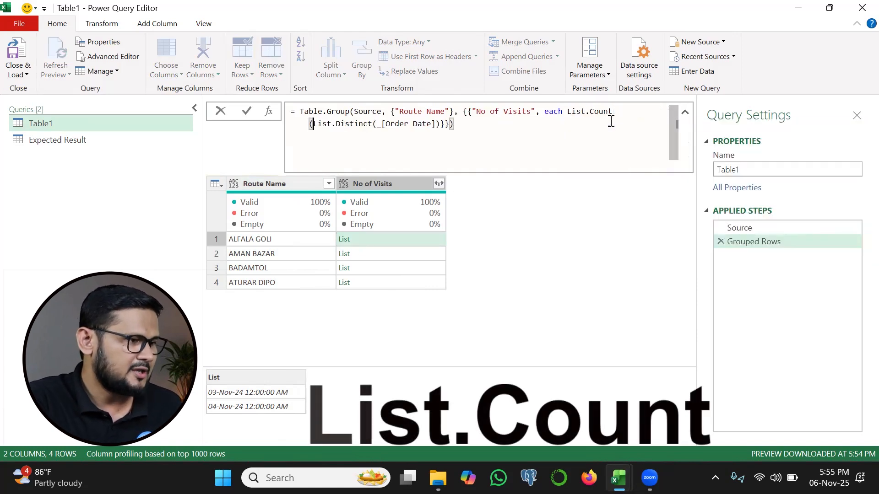
{"action": "left_click", "coordinate": [437, 124]}
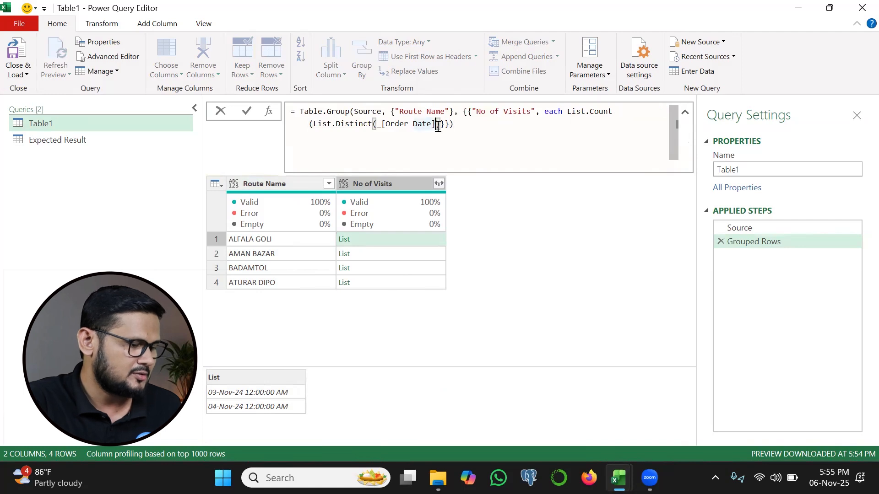
{"action": "type", "text": ")"}
{"action": "left_click", "coordinate": [247, 110]}
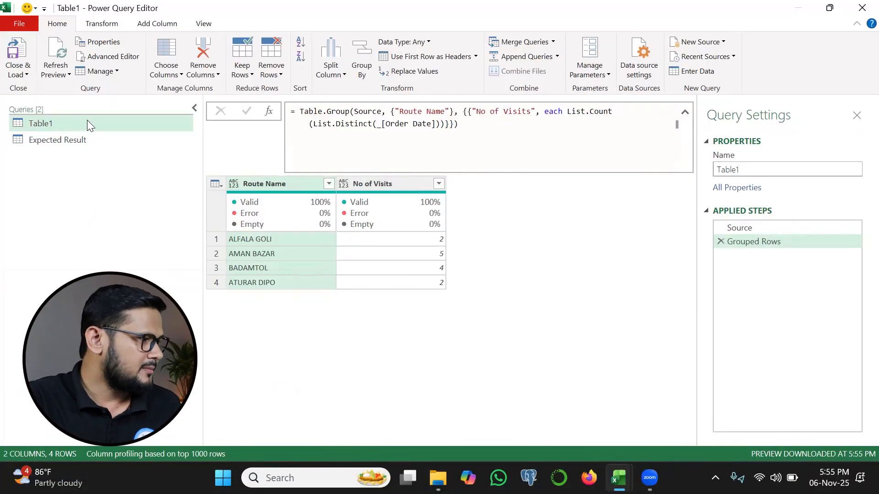
Duplicate the Table1 query and delete the Grouped Rows step from the copy.
{"action": "right_click", "coordinate": [49, 121]}
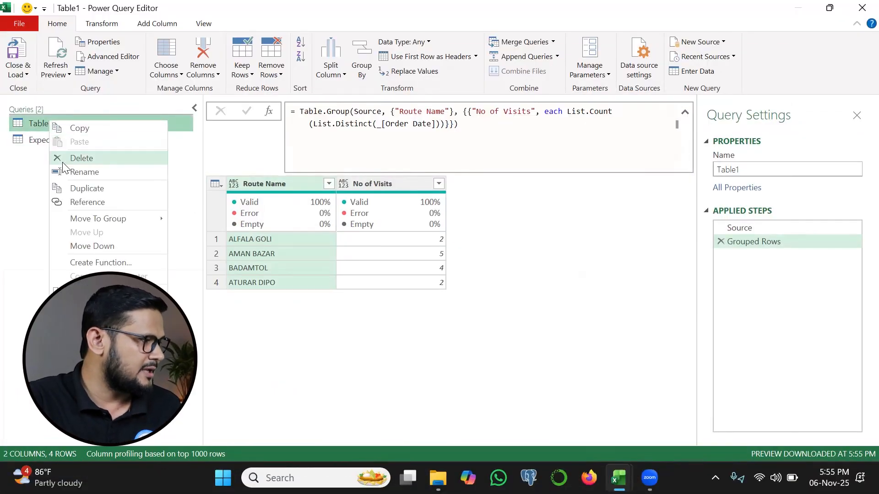
{"action": "left_click", "coordinate": [78, 189]}
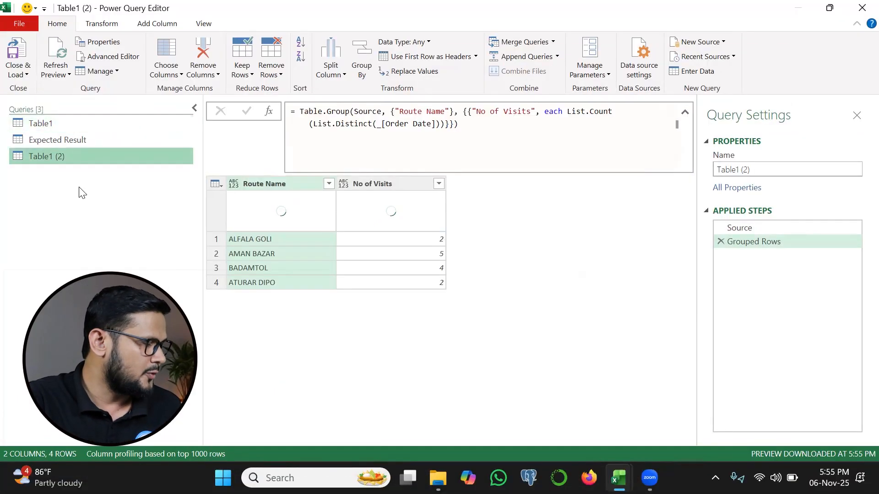
{"action": "left_click", "coordinate": [721, 242]}
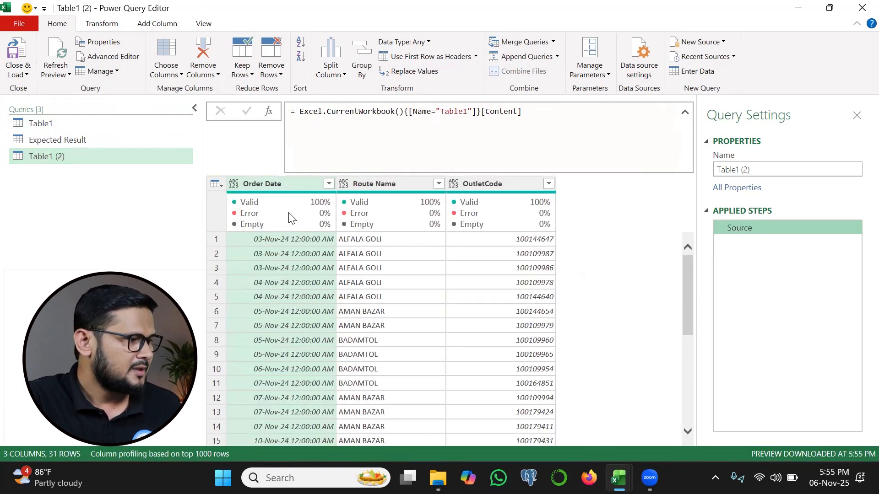
Remove duplicate rows based on the Order Date and Route Name columns together.
{"action": "left_click", "coordinate": [366, 183], "text": "ctrl"}
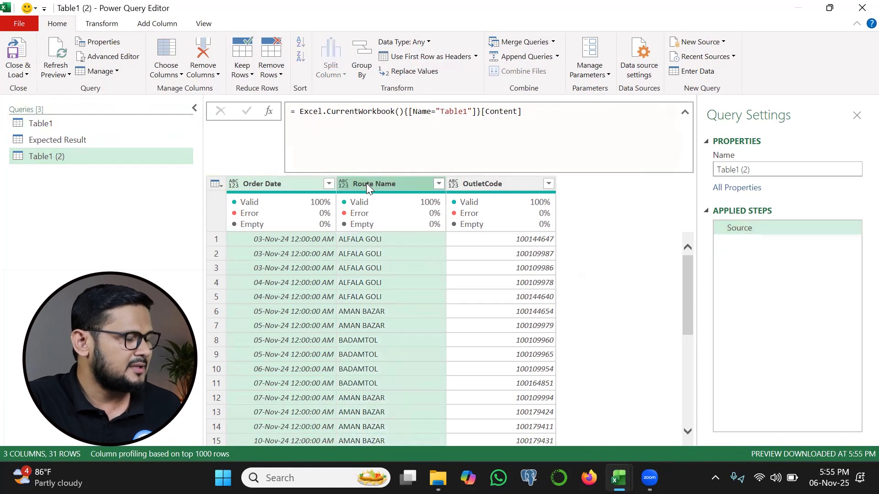
{"action": "right_click", "coordinate": [367, 183]}
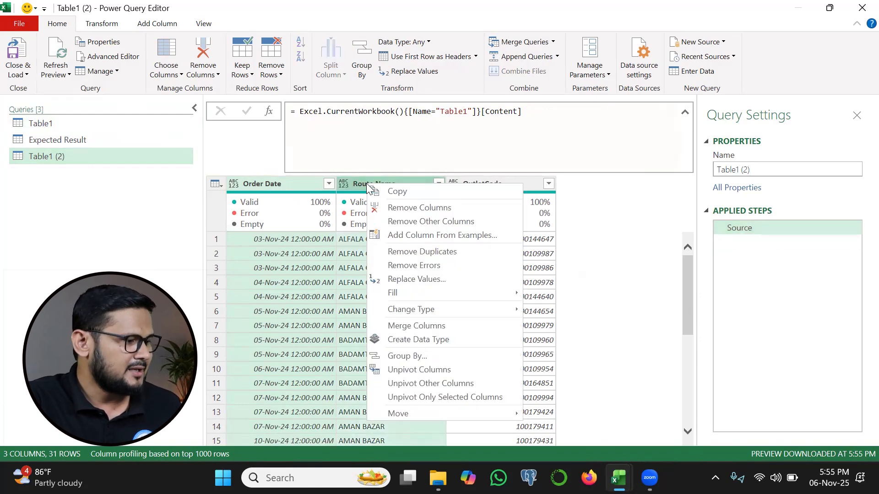
{"action": "left_click", "coordinate": [412, 252]}
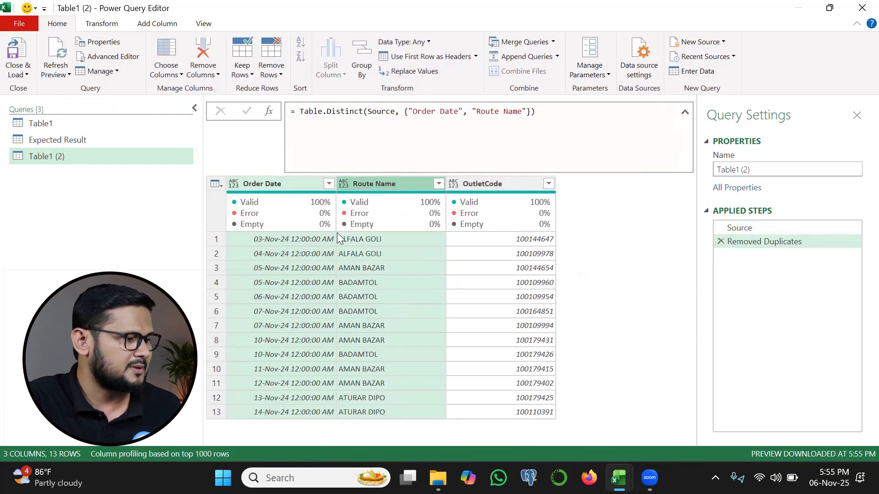
Group the deduplicated table by Route Name with a Count Rows column named No of Visits.
{"action": "left_click", "coordinate": [373, 182]}
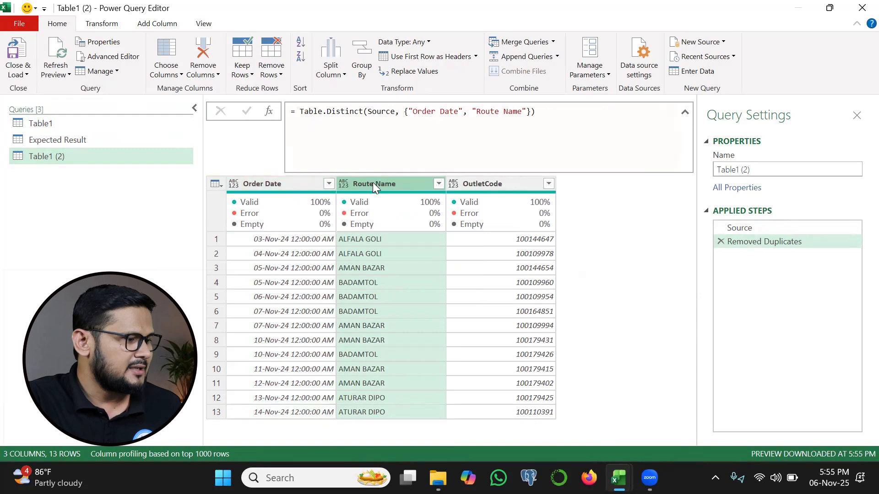
{"action": "mouse_move", "coordinate": [389, 219]}
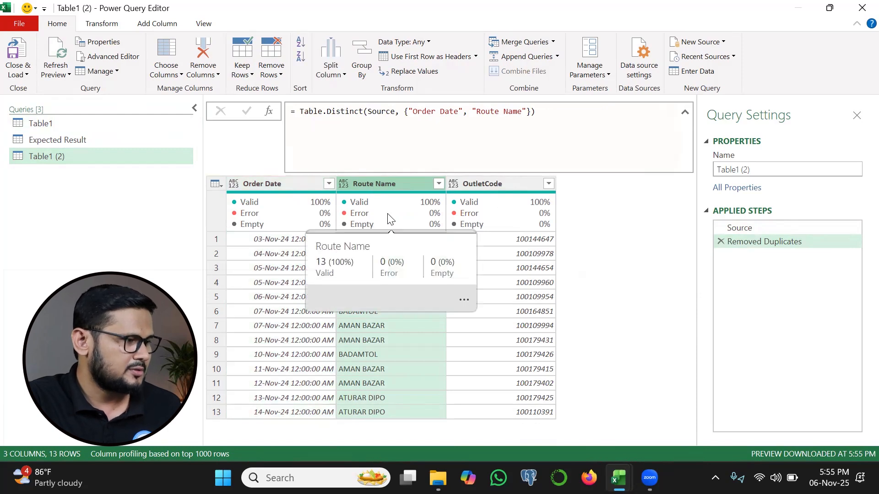
{"action": "left_click", "coordinate": [362, 71]}
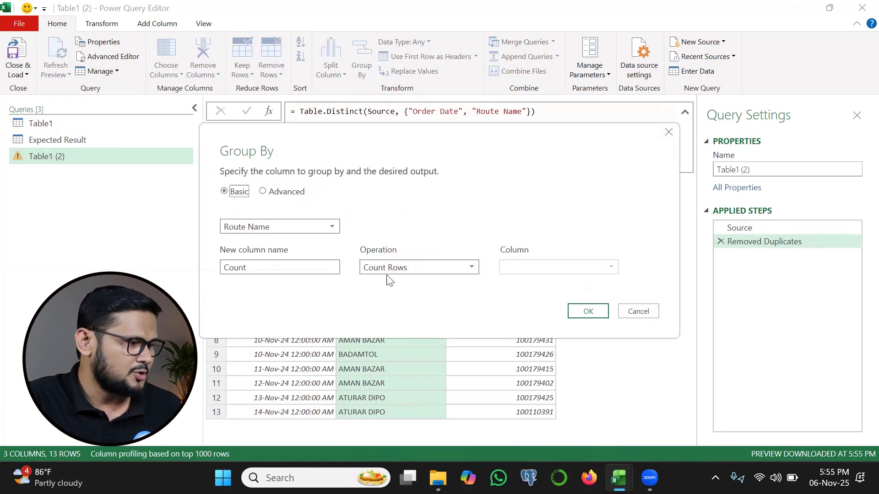
{"action": "double_click", "coordinate": [236, 269]}
{"action": "type", "text": "No fo"}
{"action": "key", "text": "BackSpace"}
{"action": "key", "text": "BackSpace"}
{"action": "type", "text": "oif D"}
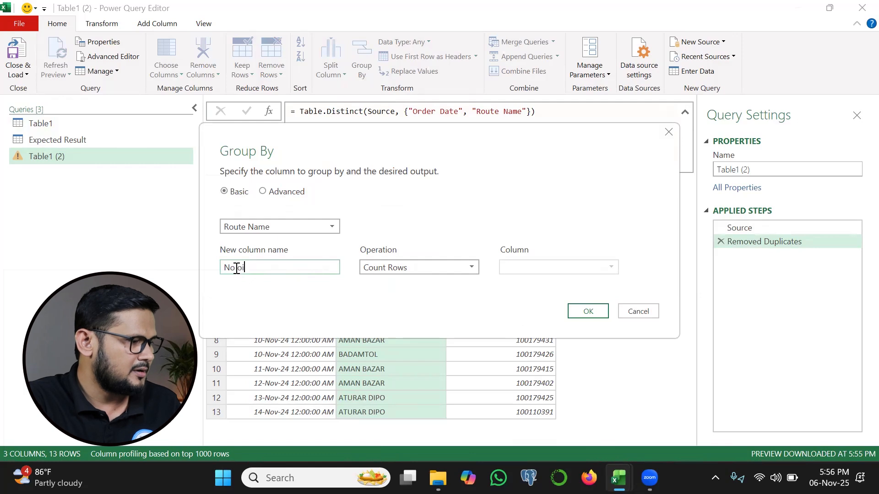
{"action": "key", "text": "BackSpace"}
{"action": "key", "text": "BackSpace"}
{"action": "key", "text": "BackSpace"}
{"action": "key", "text": "BackSpace"}
{"action": "type", "text": "f "}
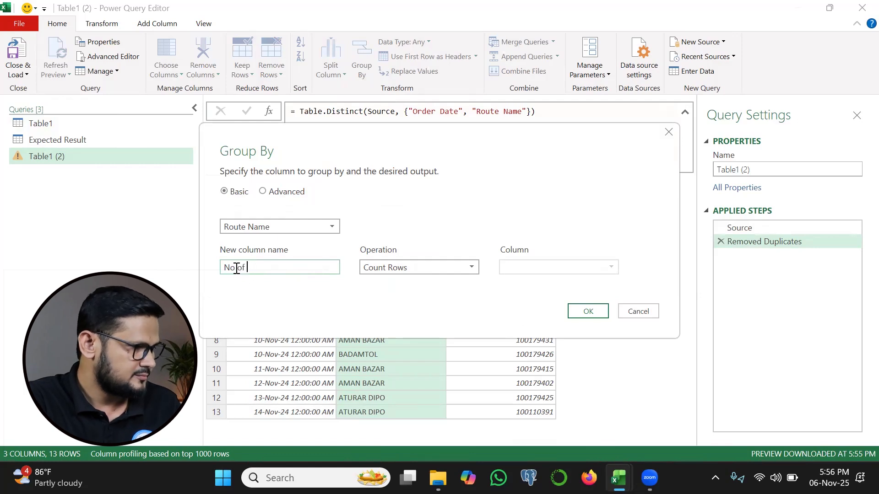
{"action": "type", "text": "Visits"}
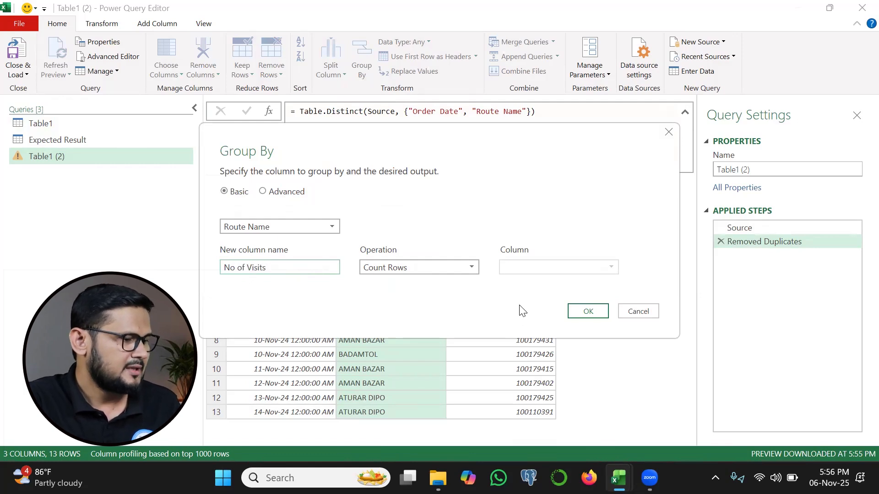
{"action": "left_click", "coordinate": [588, 312]}
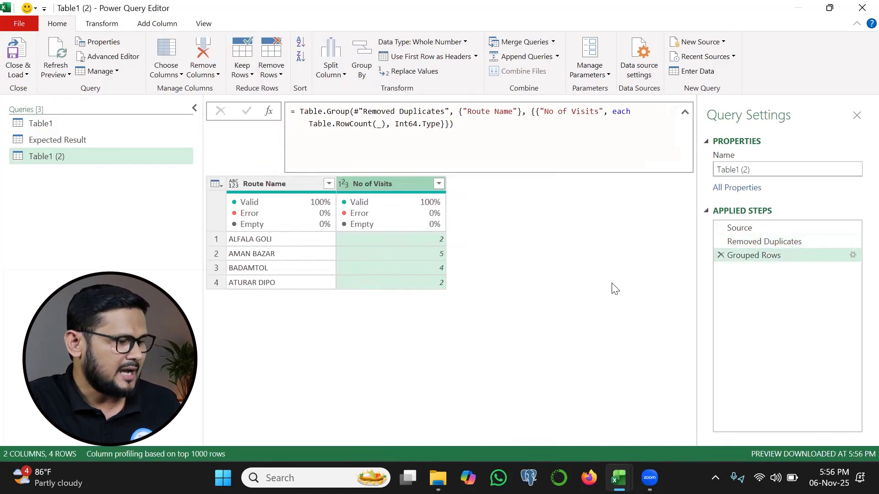
{"action": "mouse_move", "coordinate": [703, 239]}
{"action": "left_mouse_down"}
{"action": "mouse_move", "coordinate": [684, 255]}
{"action": "mouse_move", "coordinate": [701, 272]}
{"action": "left_mouse_up"}
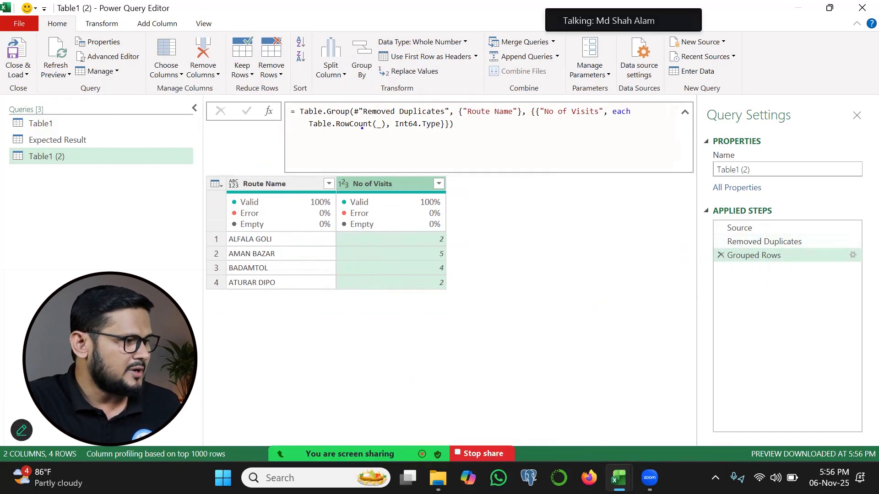
{"action": "left_click_drag", "start_coordinate": [355, 117], "coordinate": [397, 118]}
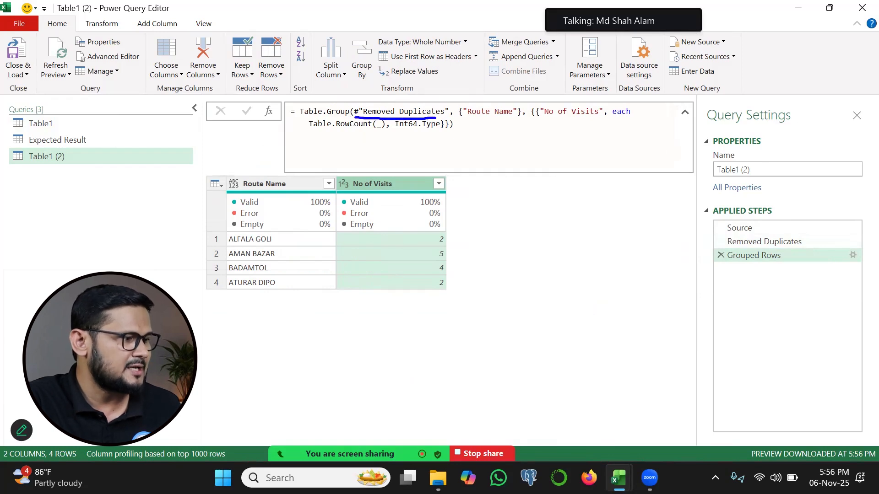
Replace #"Removed Duplicates" in the Grouped Rows formula with the copied expression Table.Distinct(Source, {"Order Date", "Route Name"}).
{"action": "left_click", "coordinate": [732, 241]}
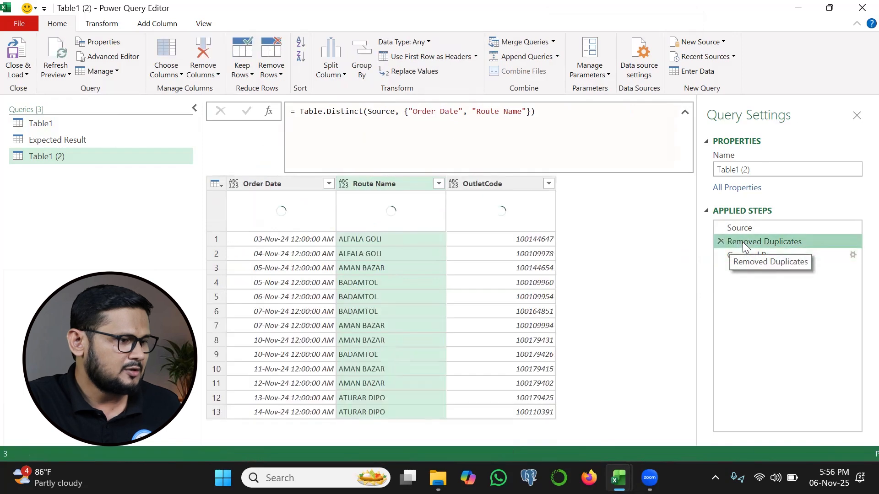
{"action": "left_click", "coordinate": [302, 110]}
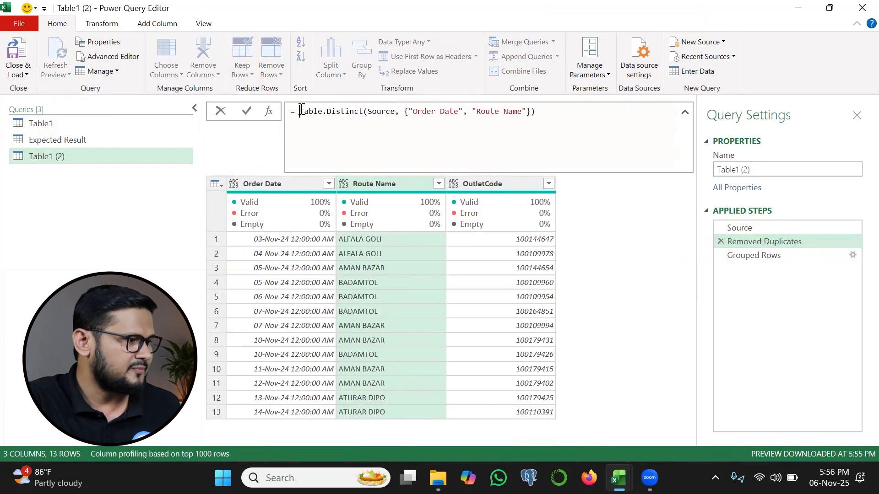
{"action": "left_click", "coordinate": [544, 119], "text": "shift"}
{"action": "key", "text": "ctrl+c"}
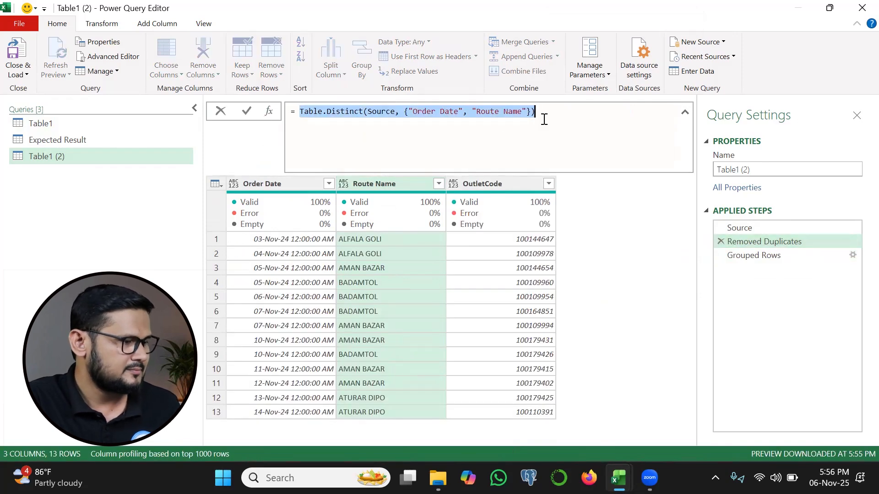
{"action": "left_click", "coordinate": [769, 258]}
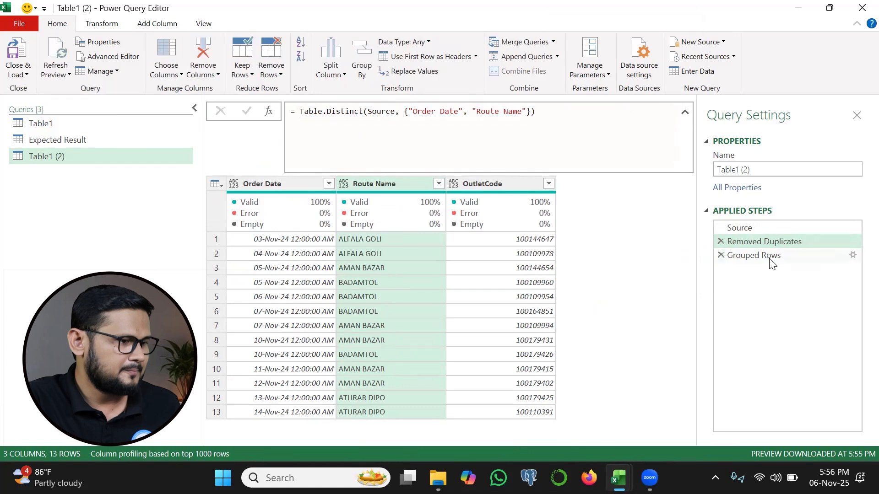
{"action": "left_click", "coordinate": [355, 110]}
{"action": "left_click", "coordinate": [450, 111], "text": "shift"}
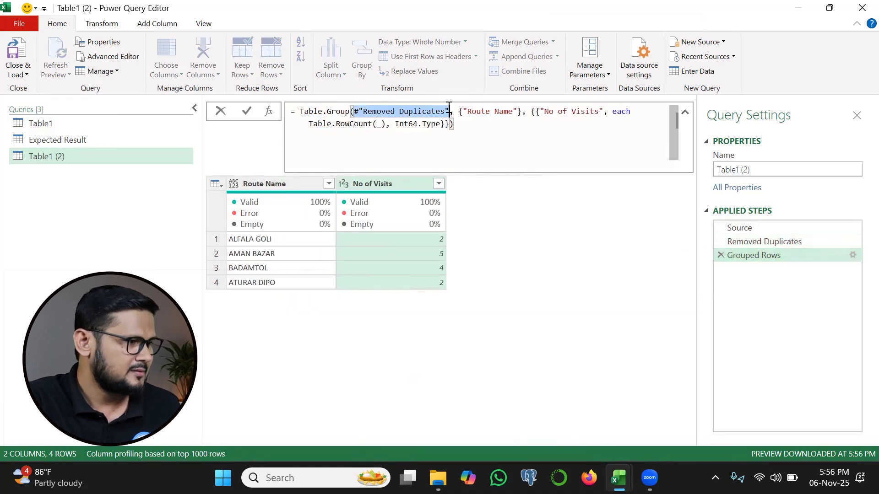
{"action": "key", "text": "ctrl+v"}
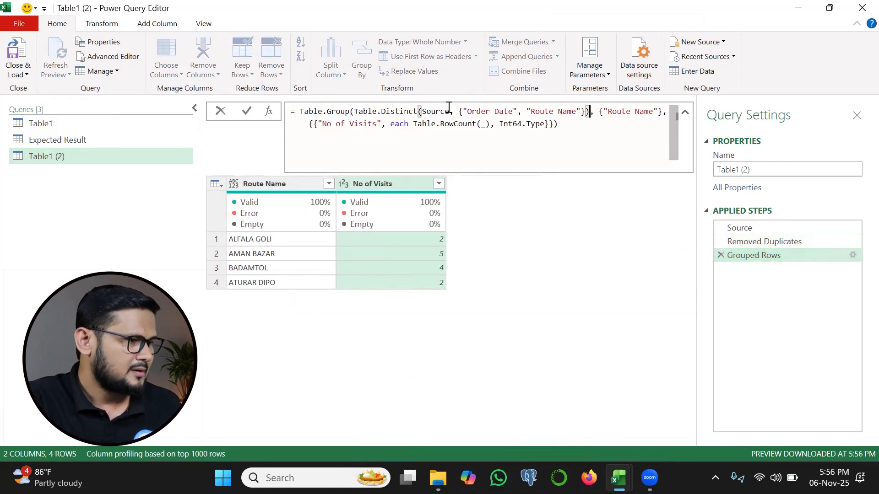
{"action": "left_click", "coordinate": [245, 111]}
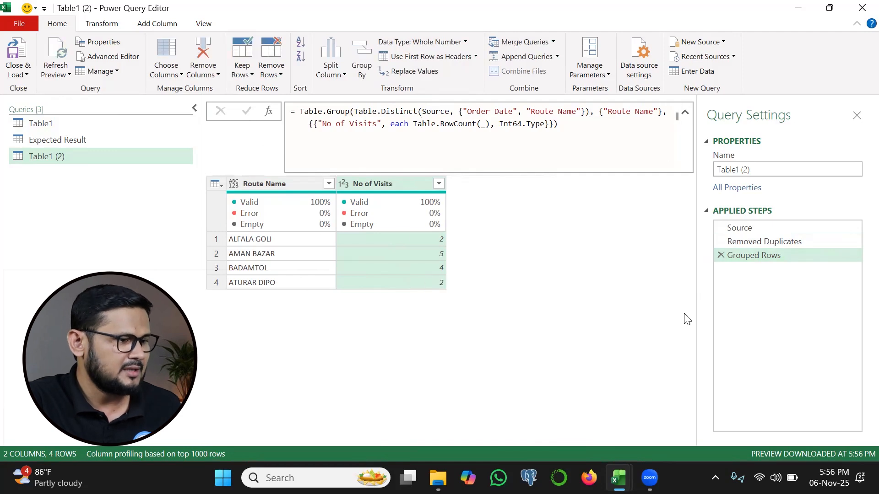
Delete the Removed Duplicates step from the duplicated query.
{"action": "left_click", "coordinate": [728, 242]}
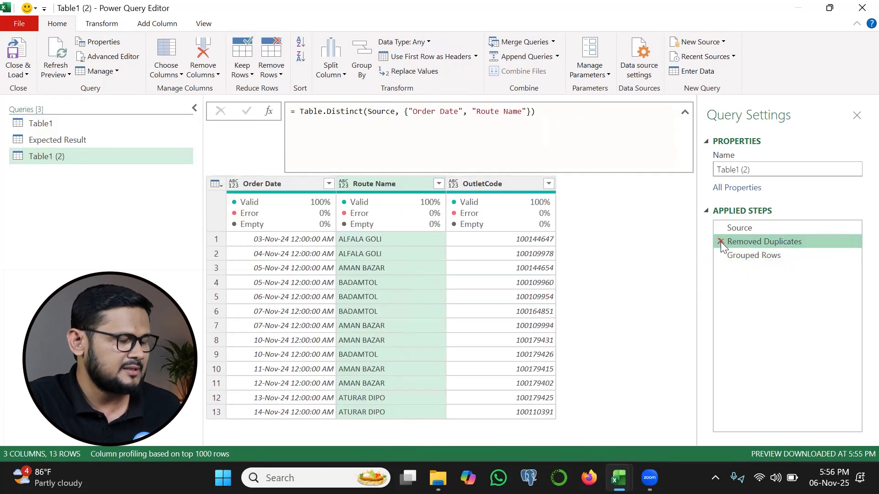
{"action": "left_click", "coordinate": [720, 241]}
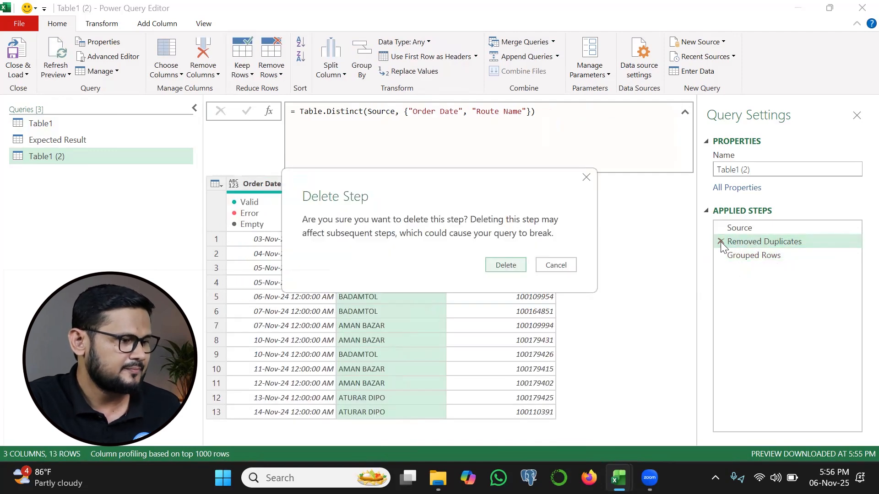
{"action": "left_click", "coordinate": [506, 265]}
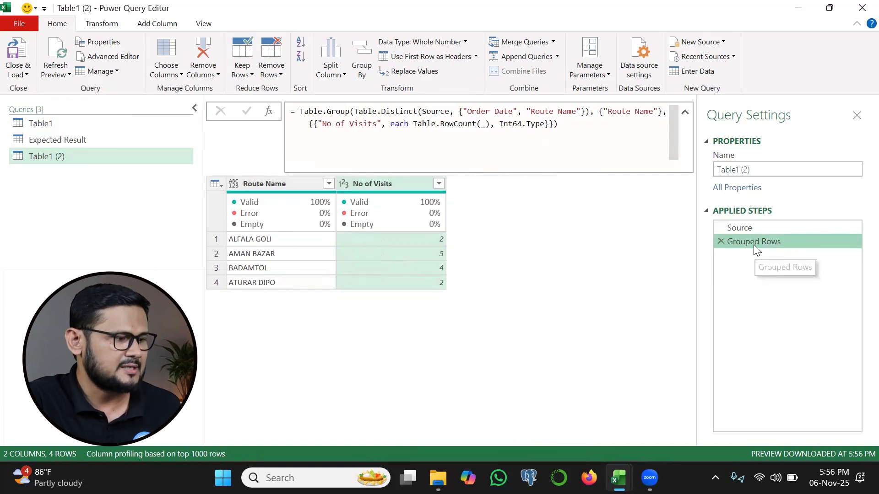